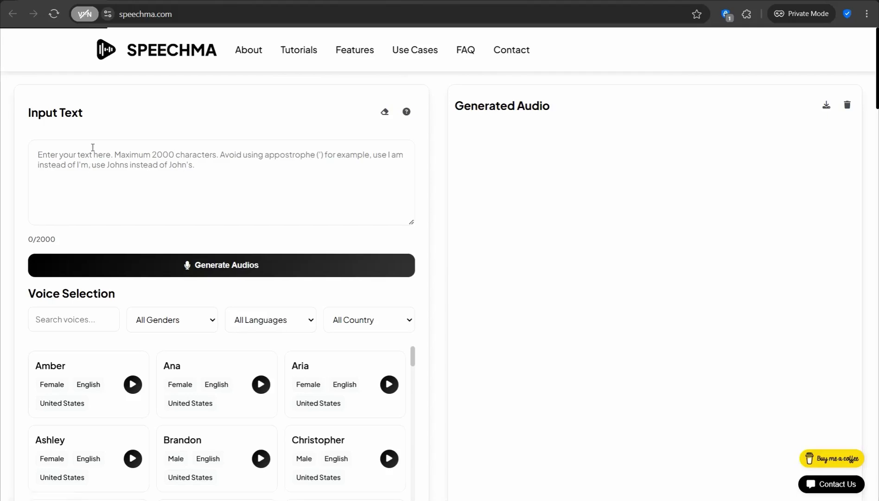
Step: Jump to Speechma's Features section on unlimited usage, premium quality and multiple languages
click(354, 50)
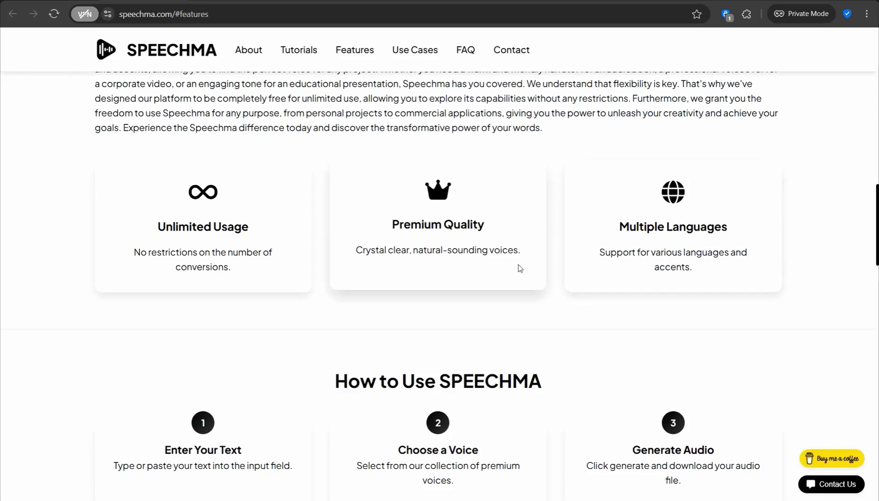
scroll(455, 259, down, 1)
scroll(455, 259, up, 2)
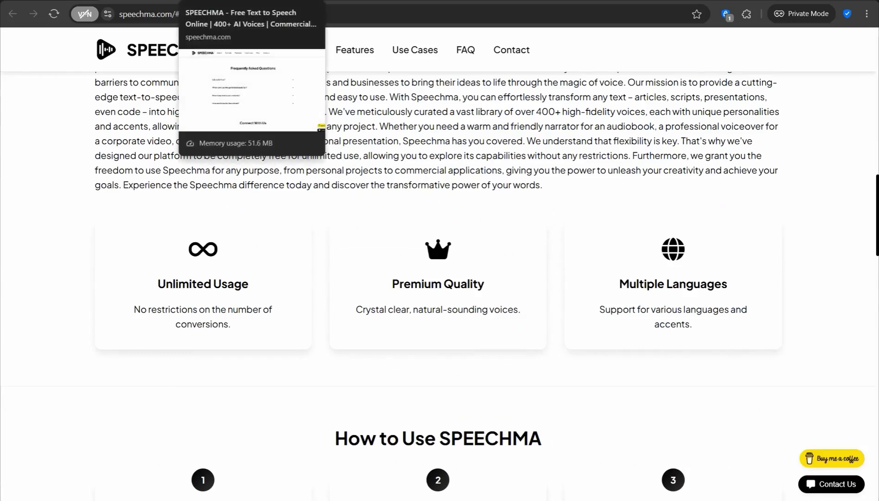
Step: Expand the FAQ answers 'Is it really free?' and 'What can I use the generated audio for?', then return to the main page
click(233, 0)
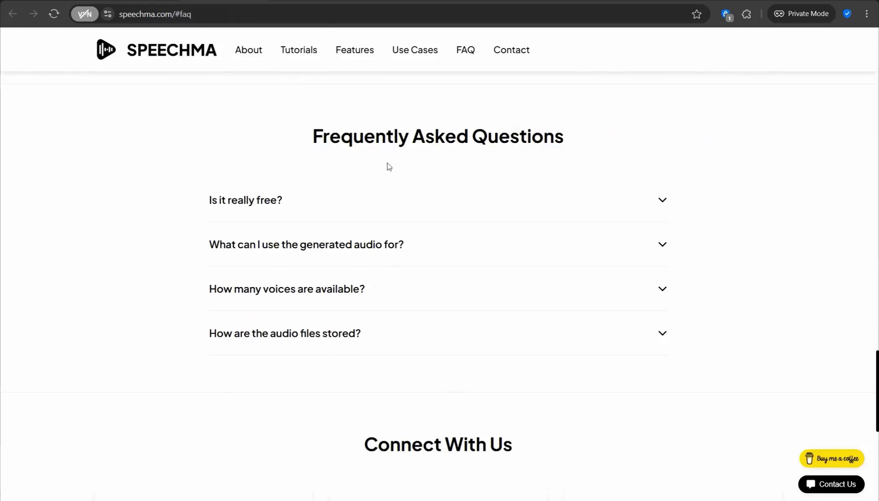
click(262, 204)
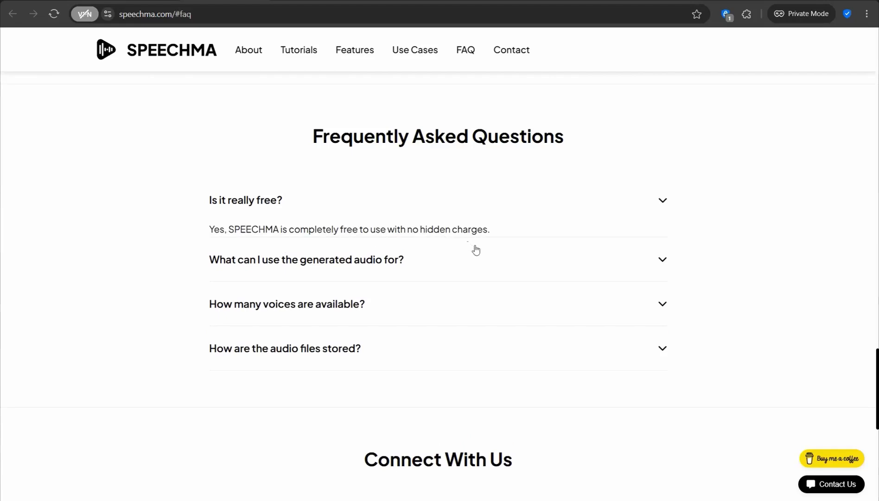
click(300, 273)
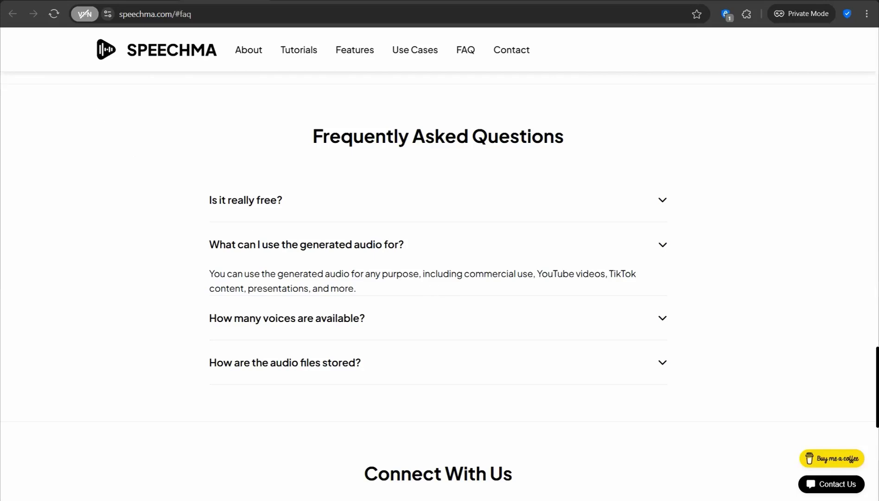
click(89, 1)
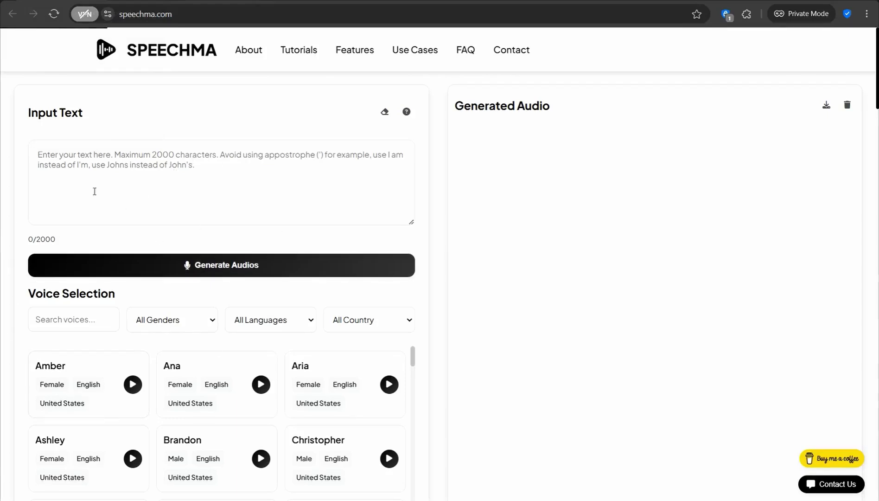
Step: Paste the copied 798-character paragraph about overcoming fear into the Input Text box
right_click(70, 159)
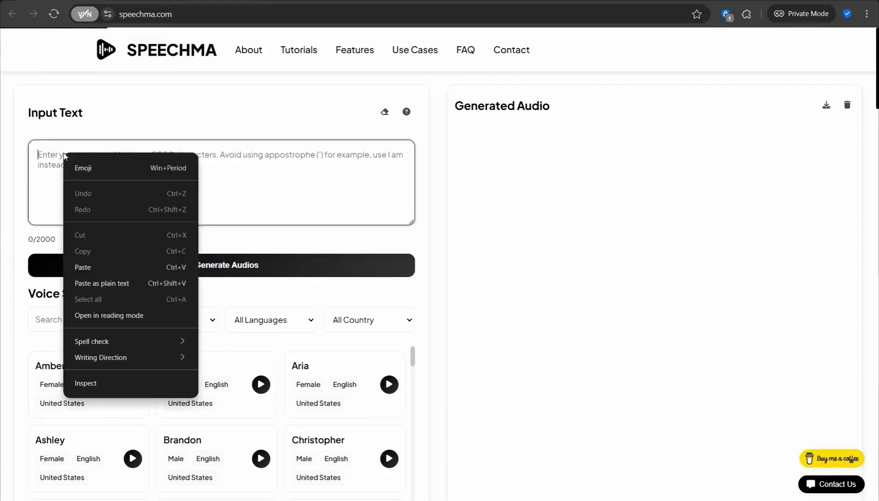
click(88, 267)
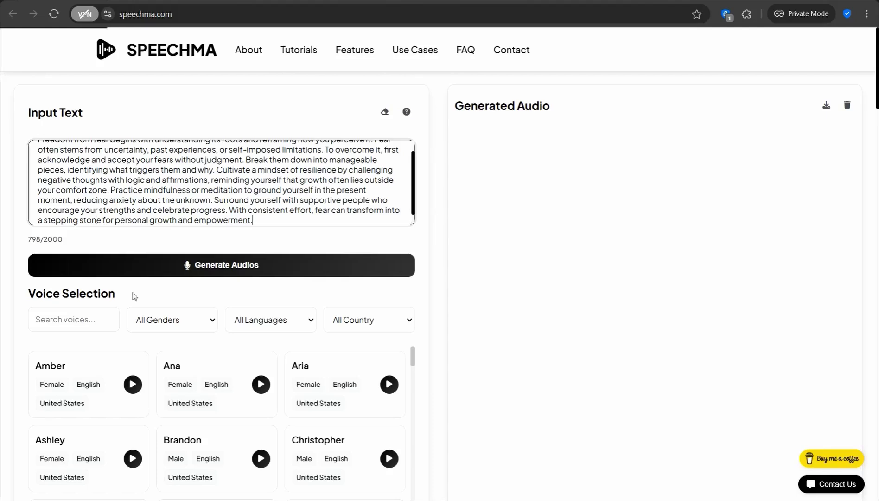
scroll(130, 314, down, 1)
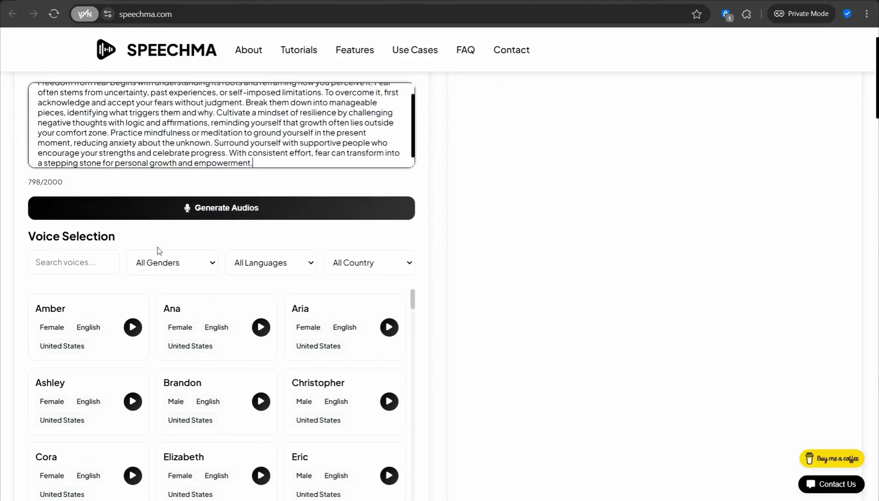
click(210, 266)
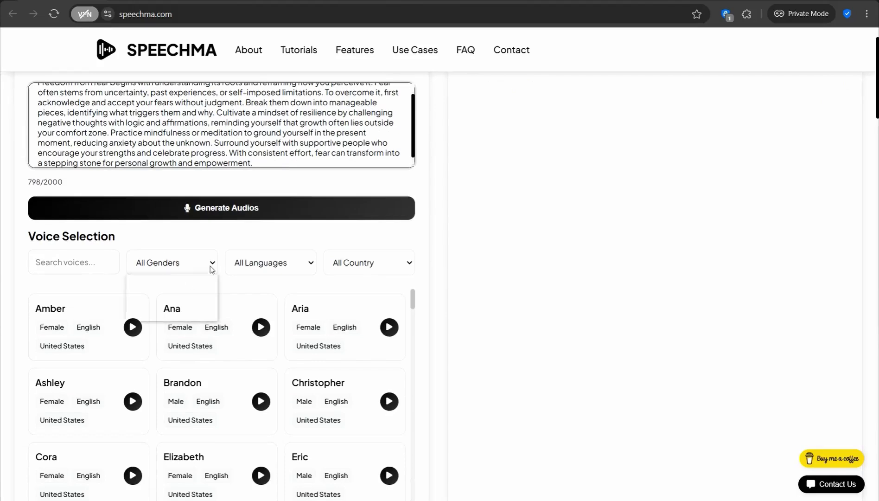
click(304, 268)
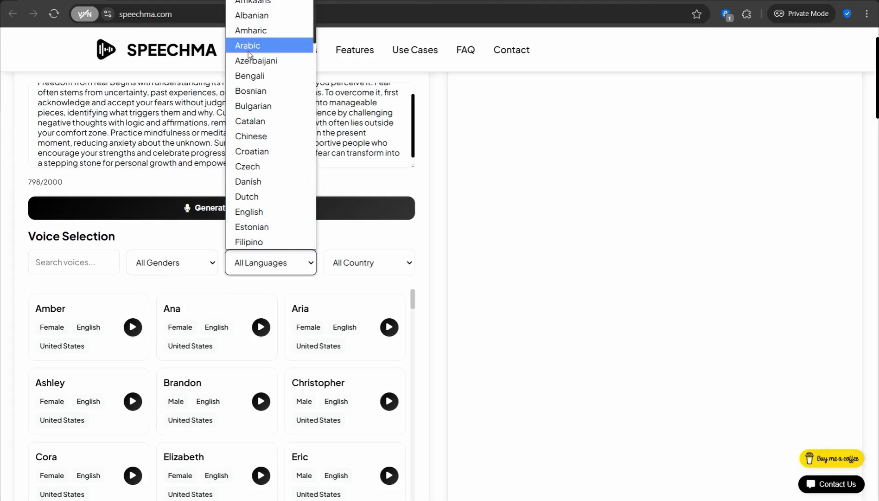
scroll(274, 157, down, 5)
scroll(274, 234, down, 3)
click(349, 241)
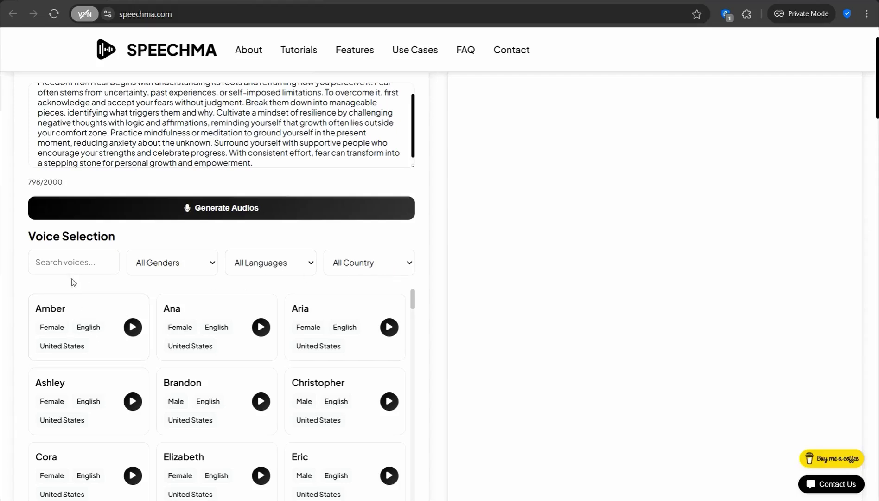
Step: Preview the Amber and Christopher voices, then generate the passage with Eric's voice
click(133, 327)
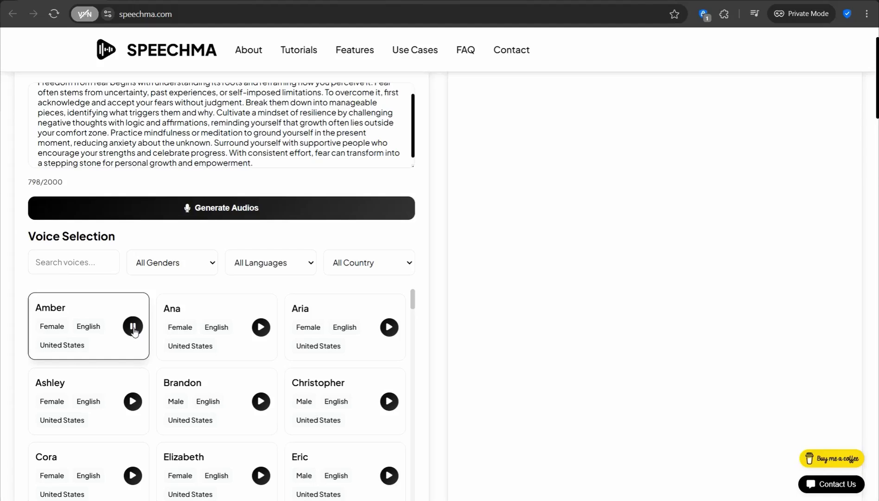
click(134, 332)
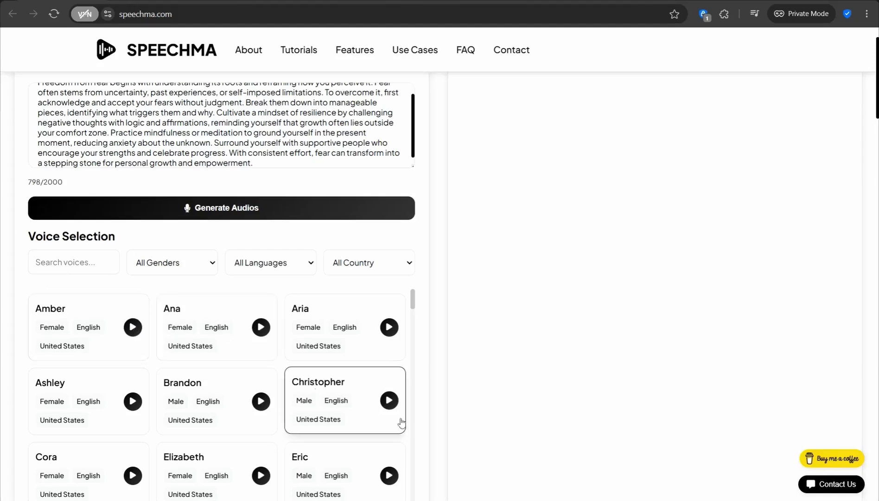
click(390, 402)
scroll(83, 405, down, 3)
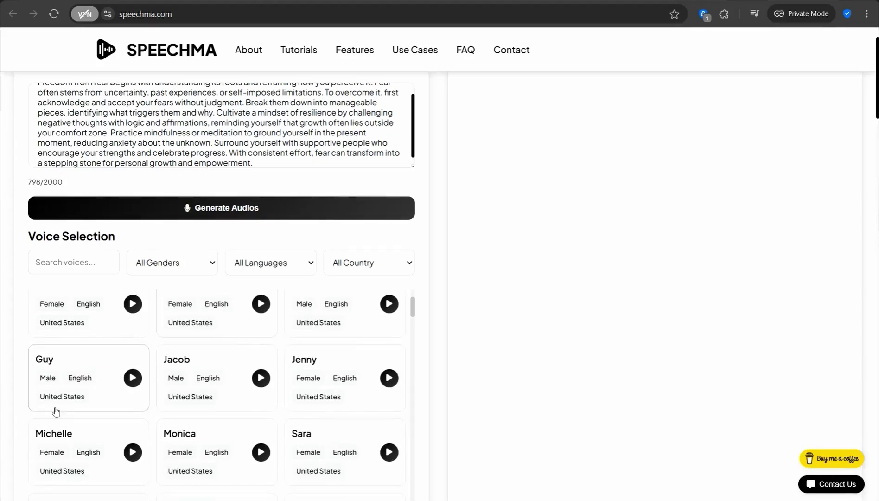
scroll(146, 397, down, 1)
scroll(145, 396, up, 2)
scroll(142, 391, up, 2)
scroll(75, 353, down, 2)
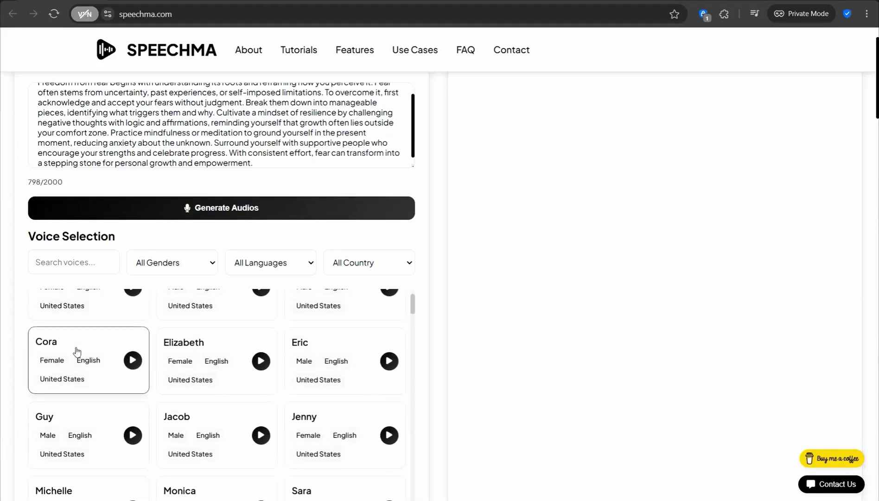
click(347, 351)
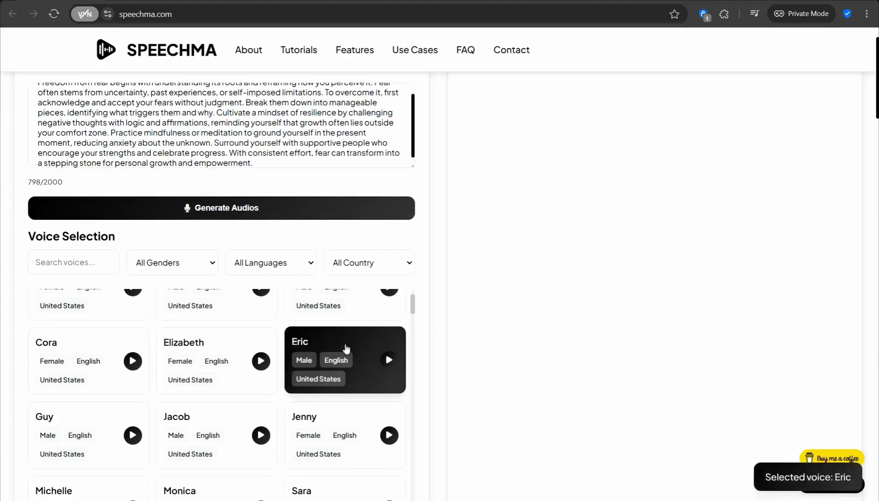
click(215, 207)
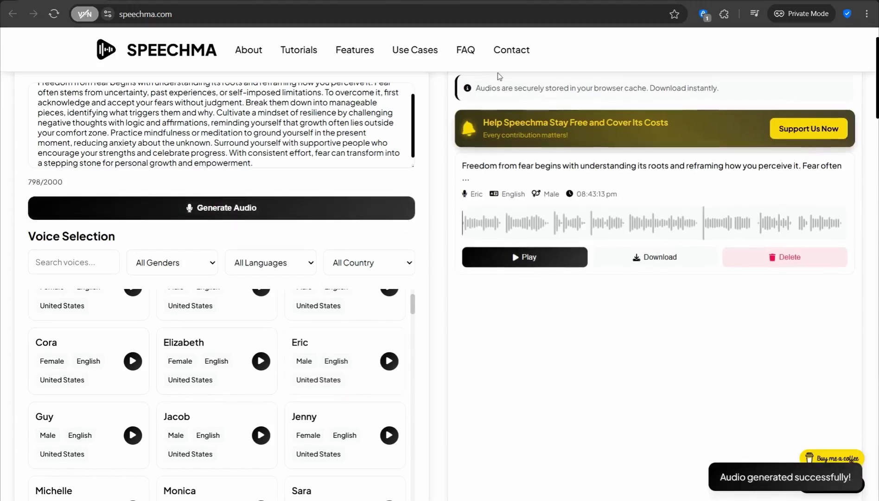
click(497, 263)
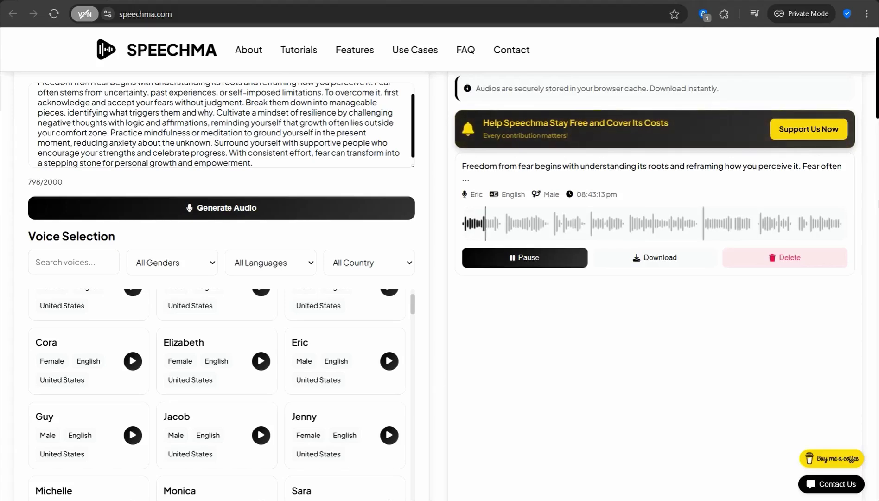
click(512, 259)
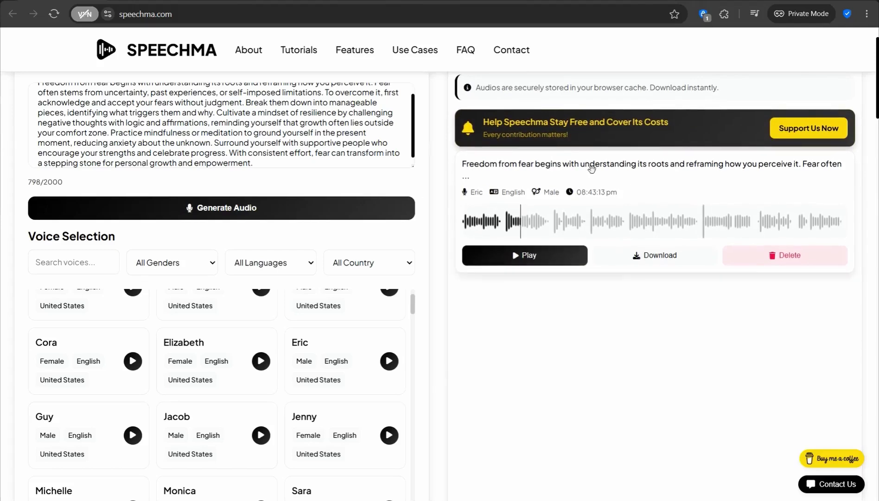
scroll(334, 315, up, 2)
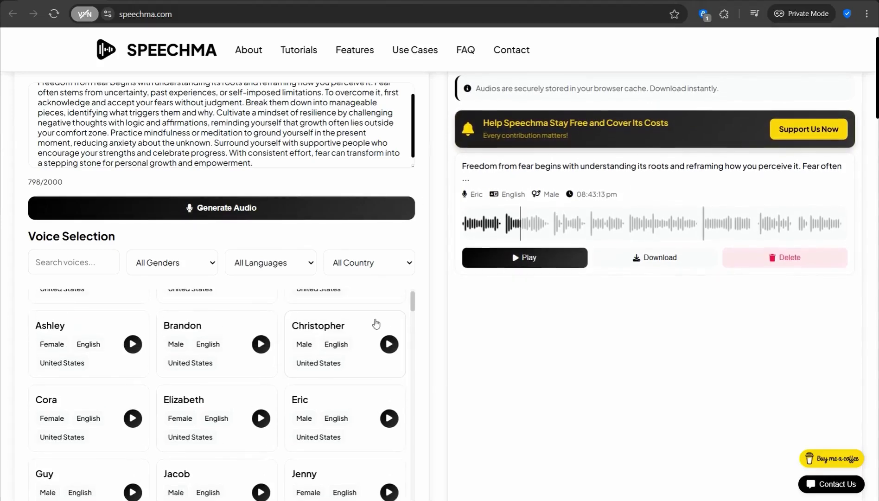
scroll(188, 379, up, 2)
scroll(181, 110, up, 1)
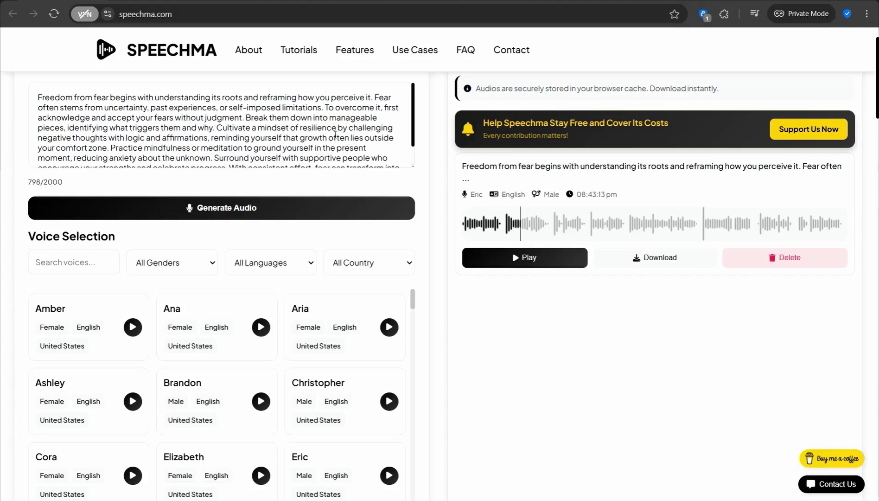
scroll(577, 216, down, 1)
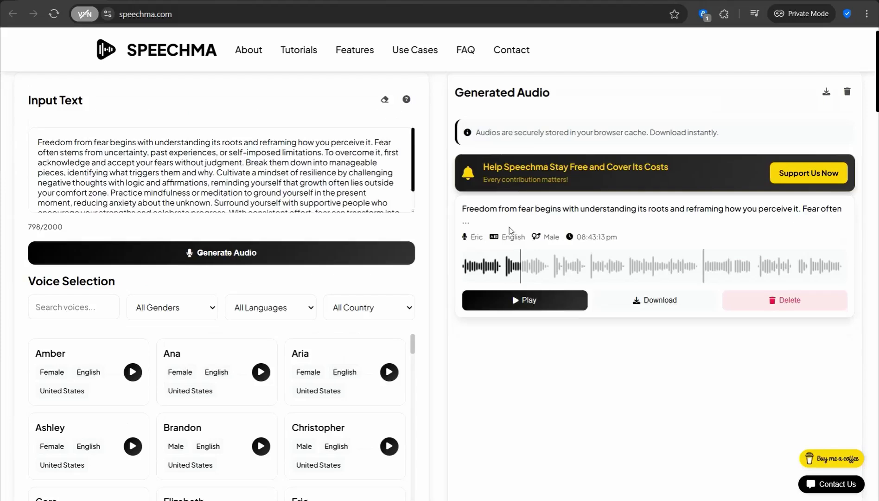
scroll(509, 227, up, 1)
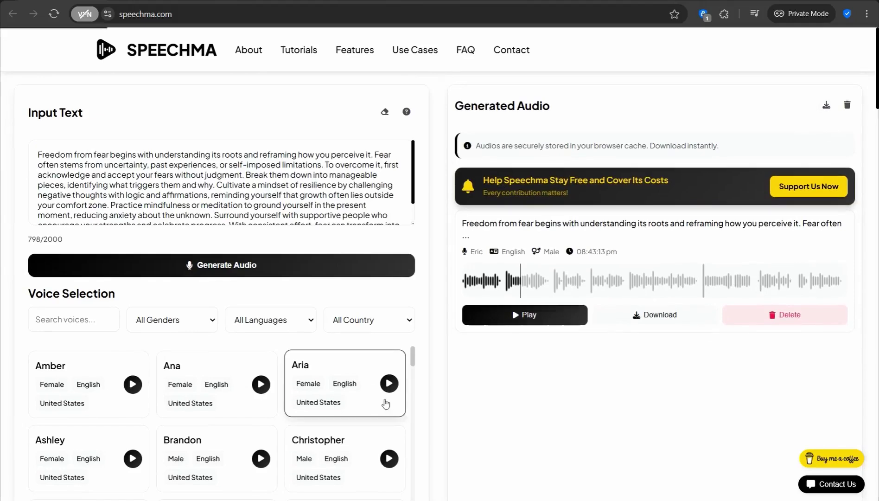
scroll(206, 405, down, 1)
scroll(113, 382, down, 2)
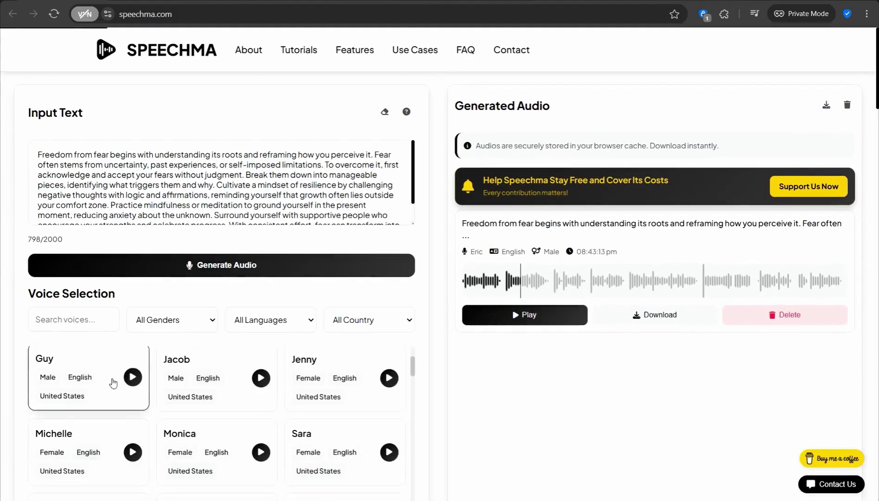
scroll(114, 382, down, 2)
scroll(113, 382, down, 1)
scroll(113, 382, down, 2)
scroll(113, 383, down, 2)
scroll(120, 391, up, 1)
scroll(182, 412, up, 1)
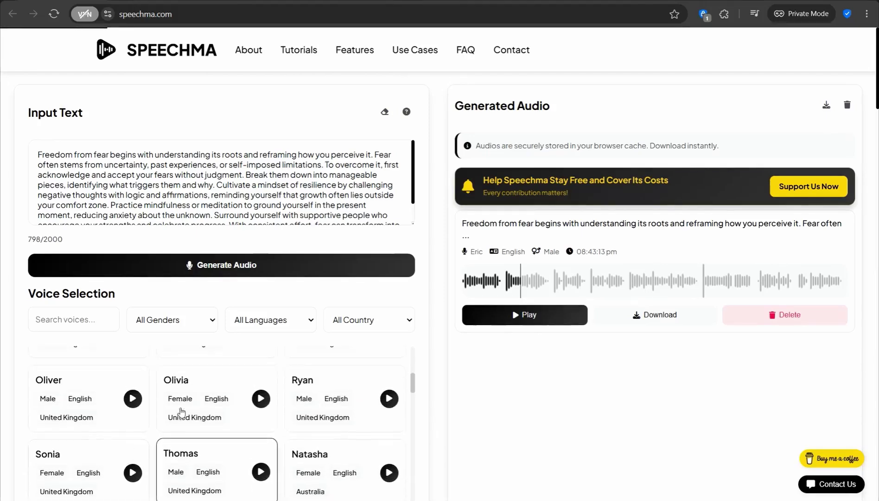
Step: Generate the passage with Olivia's voice, then play and pause the new clip
click(223, 407)
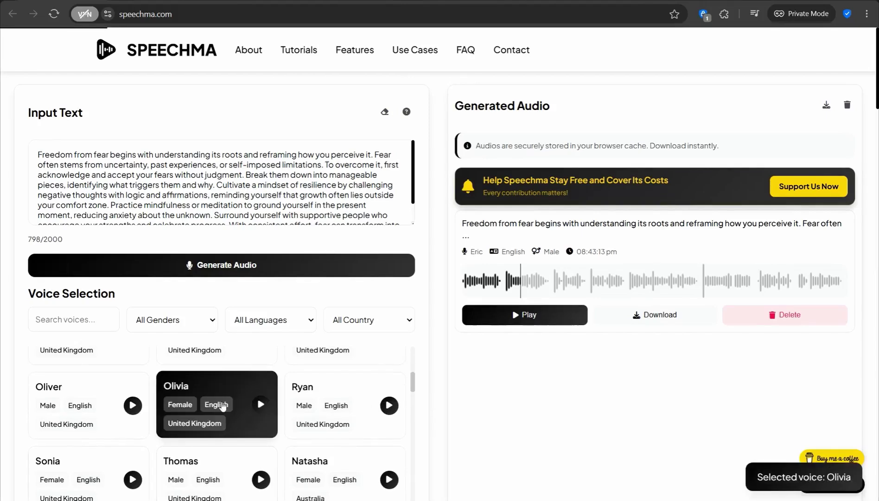
click(243, 269)
click(515, 311)
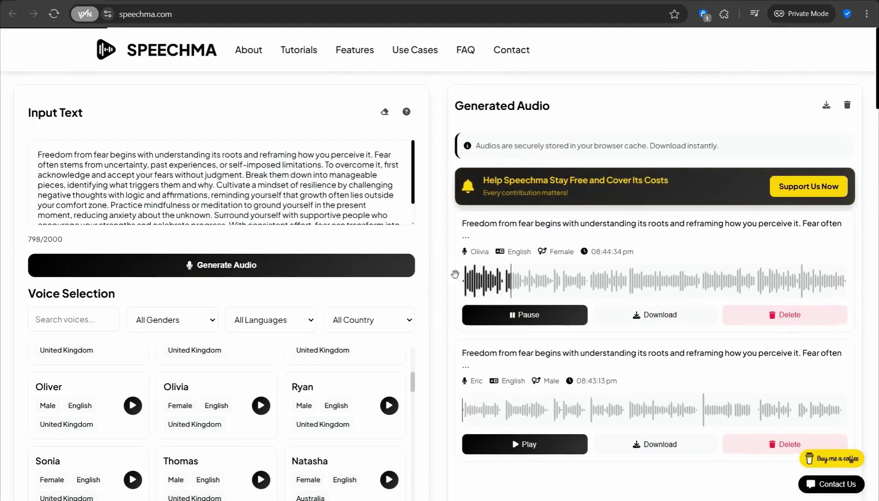
click(515, 311)
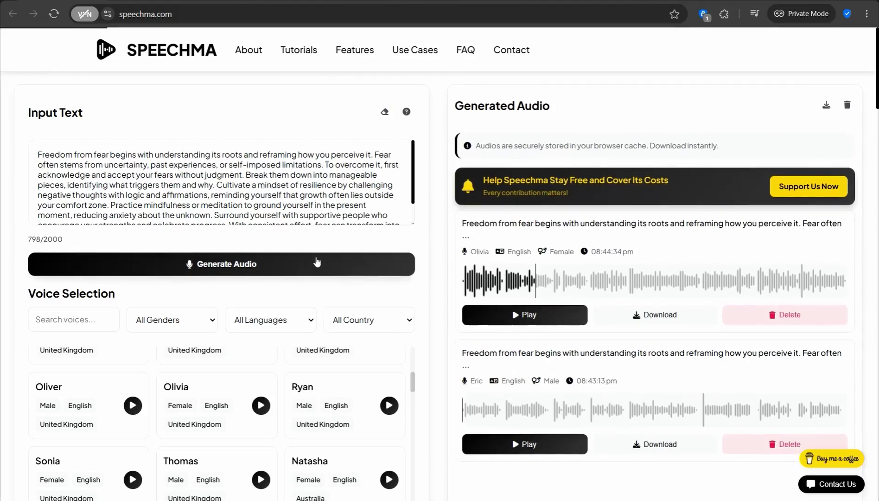
scroll(314, 259, down, 2)
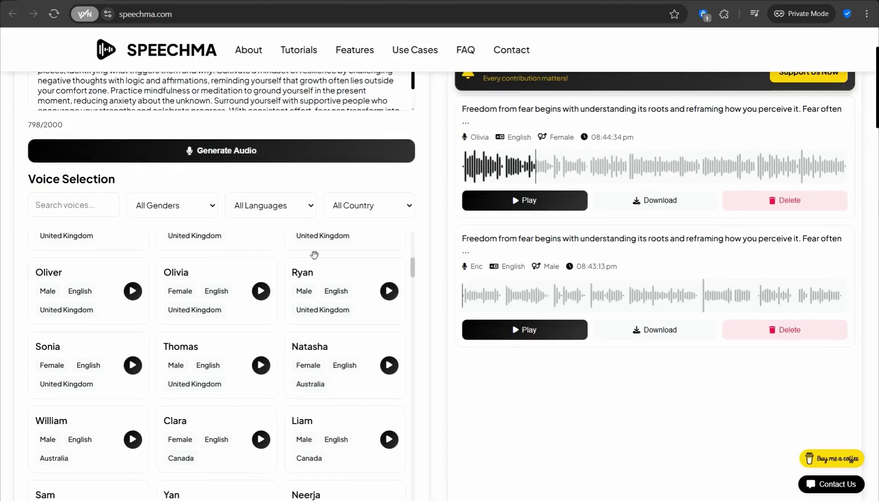
scroll(314, 254, up, 3)
scroll(318, 257, up, 2)
scroll(319, 258, up, 2)
scroll(226, 275, up, 2)
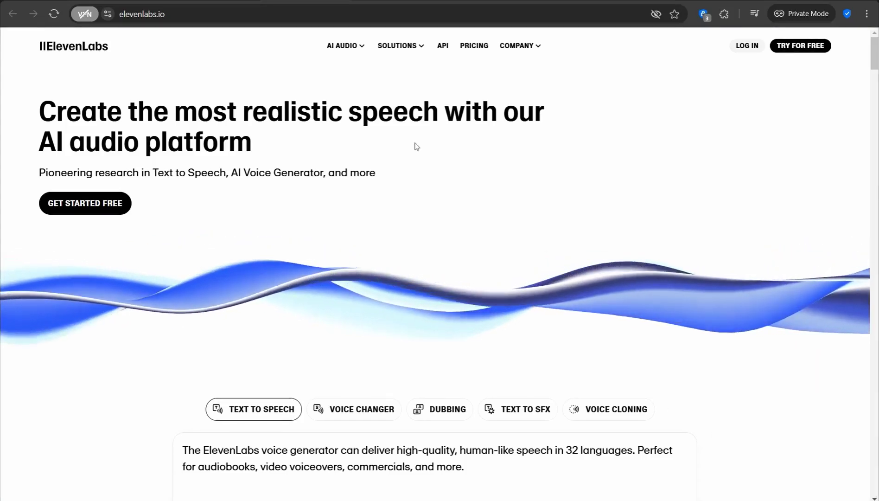
Step: Focus the browser address bar to enter a new site address
key(ctrl+l)
text(ttsmaker.com)
Step: Load ttsmaker.com from the address bar
key(Return)
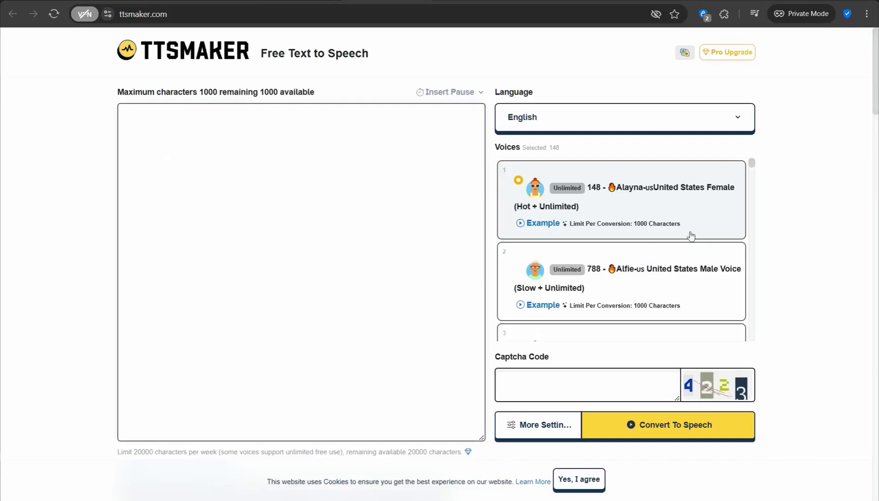
scroll(611, 208, down, 2)
scroll(583, 234, down, 3)
scroll(558, 240, down, 1)
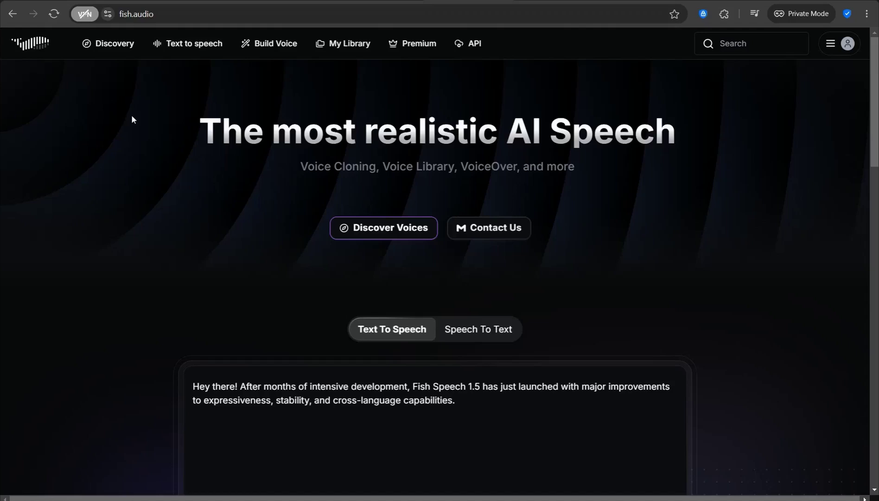
Step: Select the address bar to replace the Fish Audio address
click(274, 14)
text(play.ht)
Step: Load play.ht, then switch to the Easy-Peasy.AI text-to-speech page
key(Return)
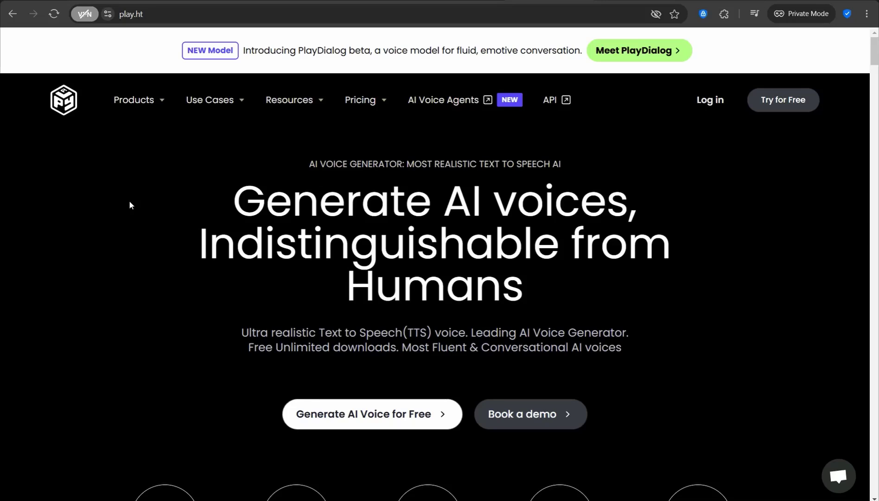
click(439, 6)
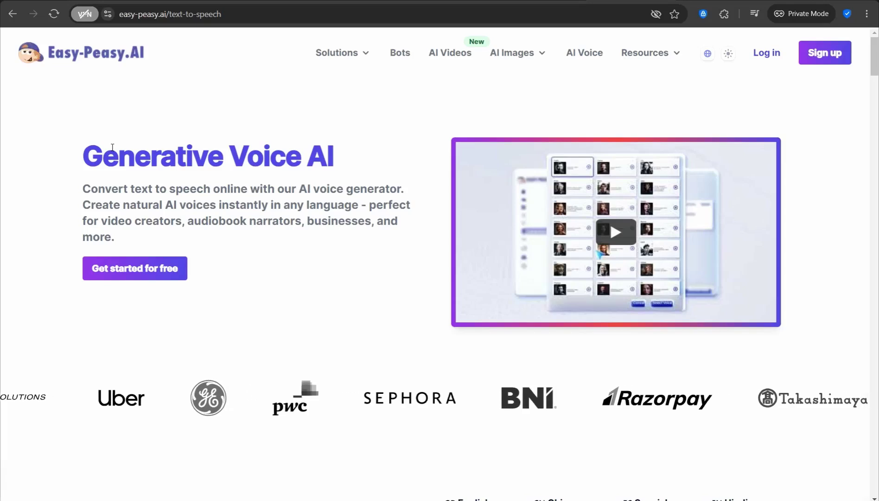
Step: Browse Easy-Peasy.AI's AI Images menu, then close it
click(529, 56)
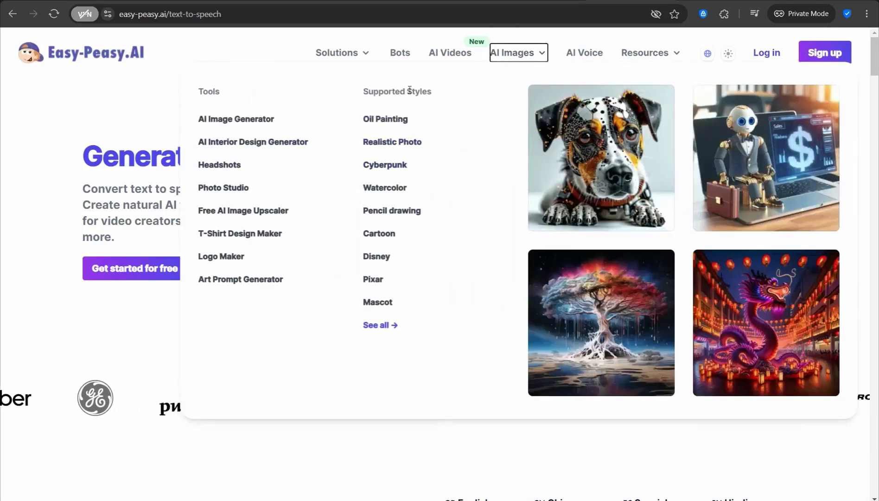
click(367, 56)
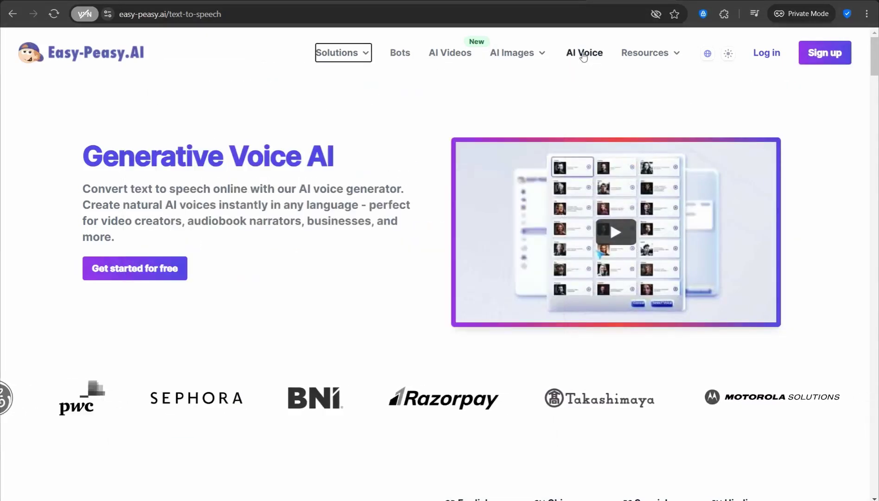
scroll(156, 239, down, 2)
scroll(157, 240, down, 3)
scroll(156, 241, down, 2)
scroll(158, 244, down, 2)
scroll(158, 244, down, 2)
scroll(158, 243, down, 4)
scroll(159, 241, down, 2)
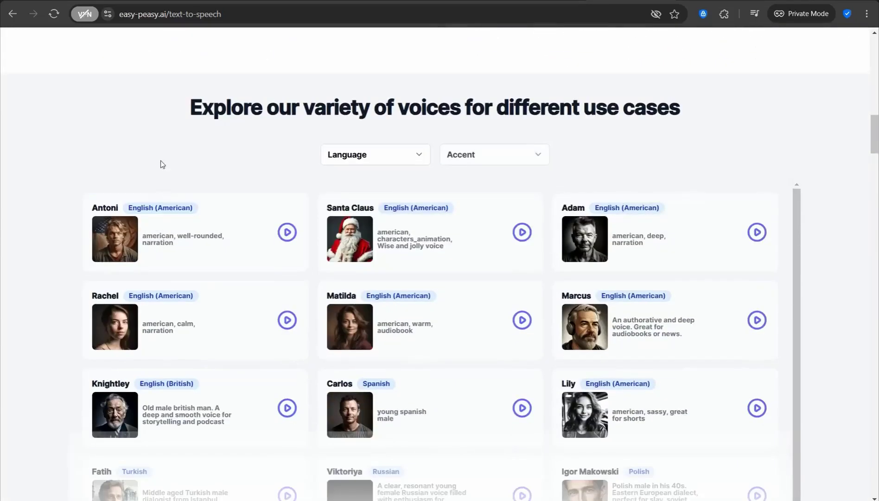
scroll(183, 219, down, 1)
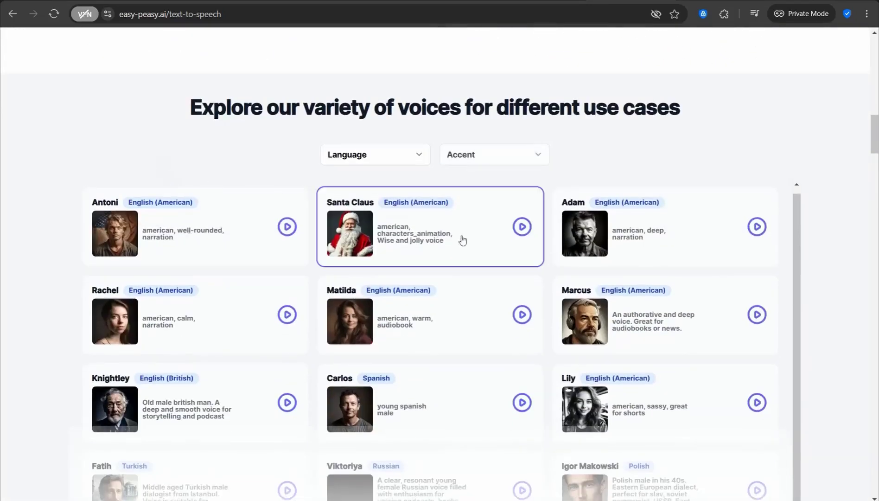
Step: Play the Knightley, Carlos and Marcus sample voices, stopping Knightley before Carlos
click(289, 408)
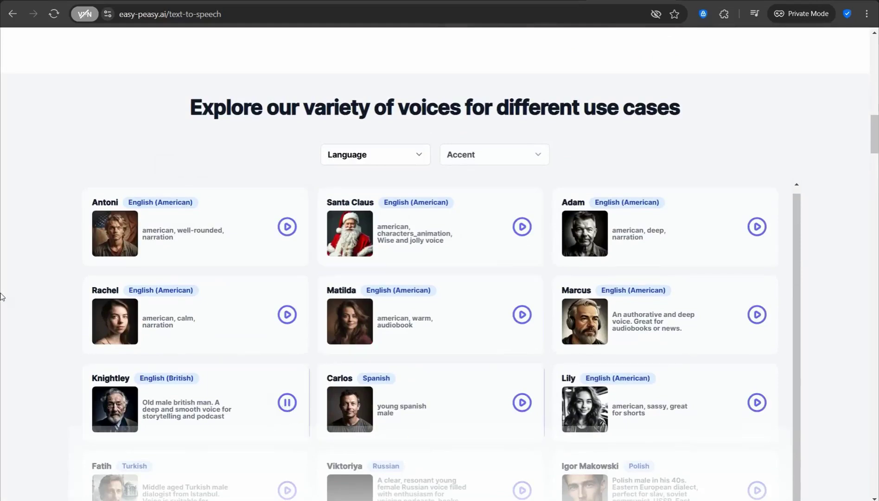
click(289, 409)
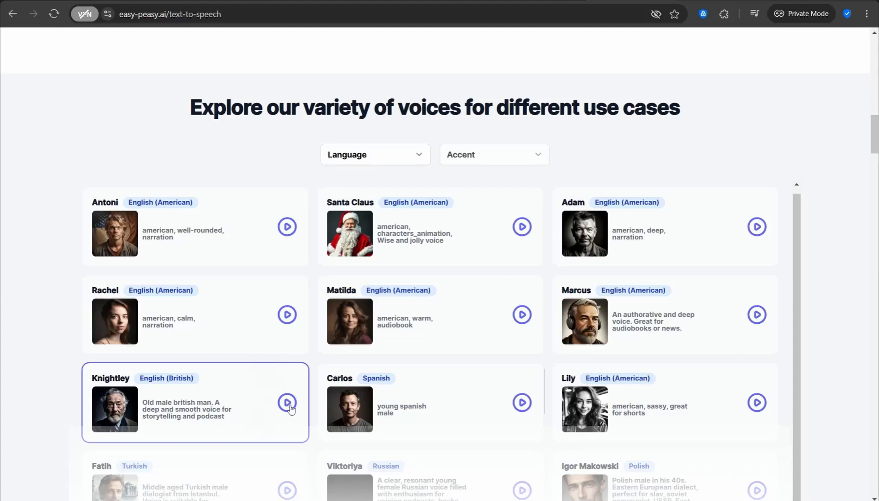
click(522, 409)
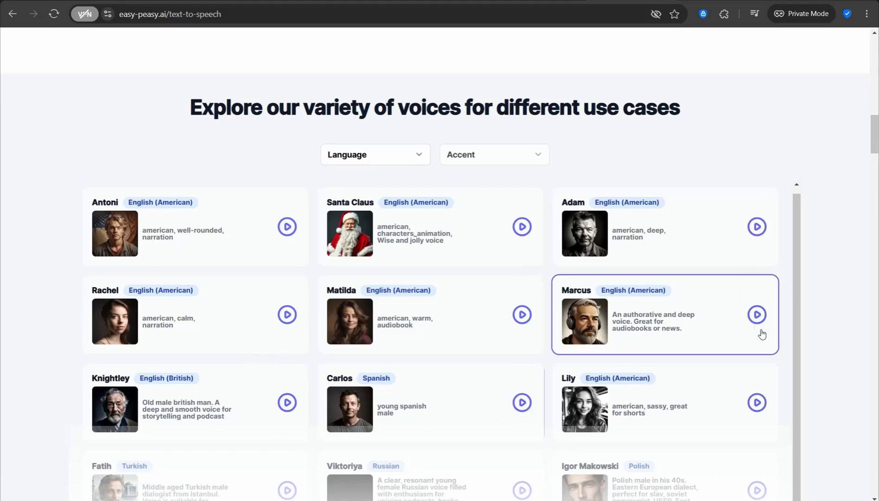
click(757, 314)
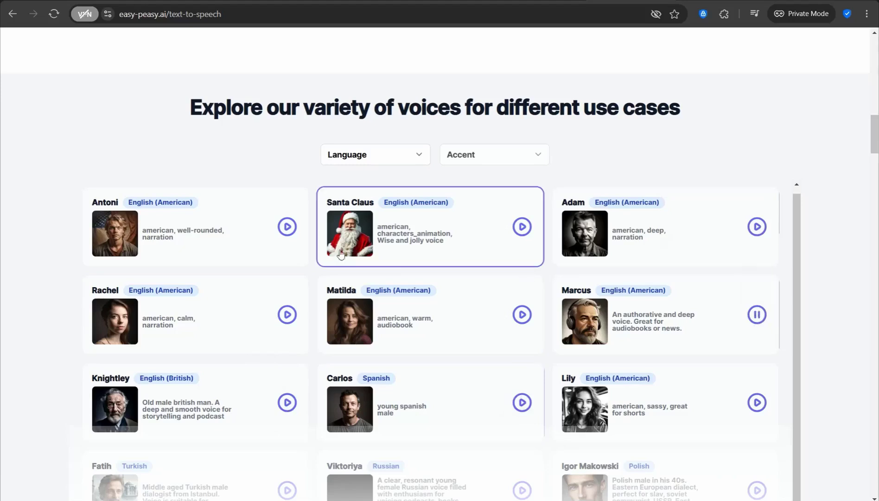